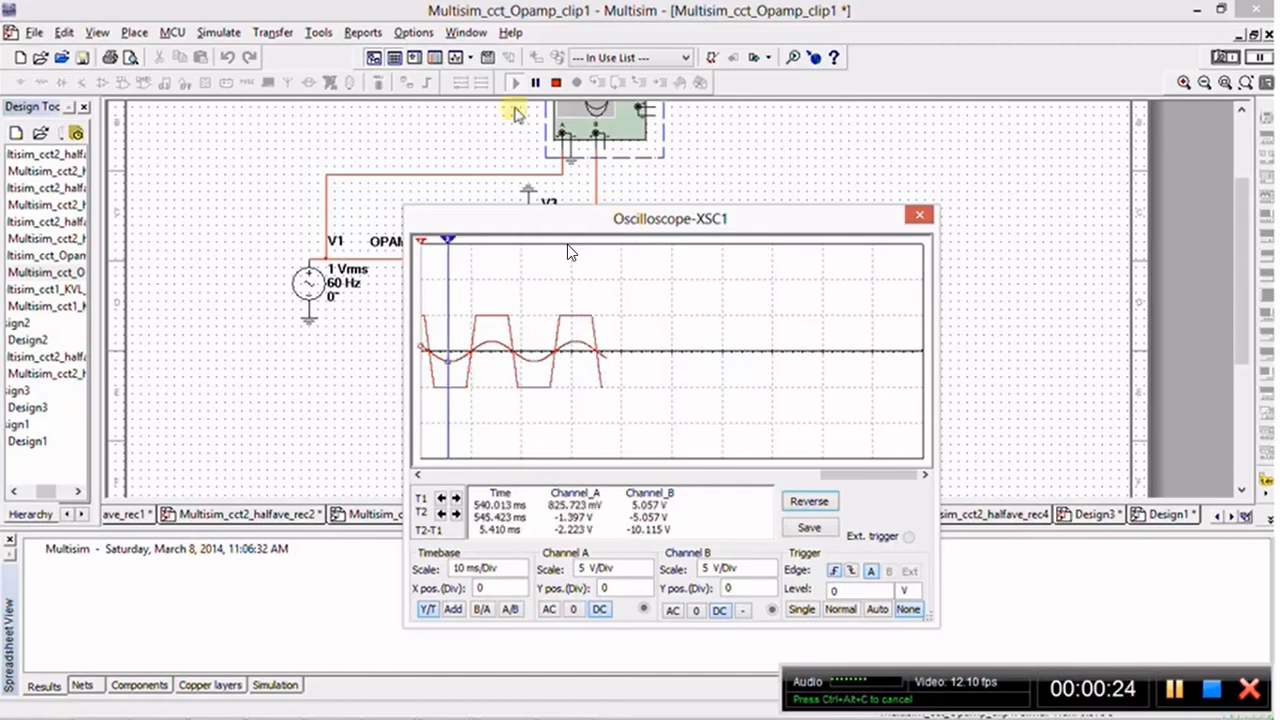
Step: Close the XSC1 oscilloscope display so the op-amp schematic is fully uncovered
drag(650, 223, 626, 228)
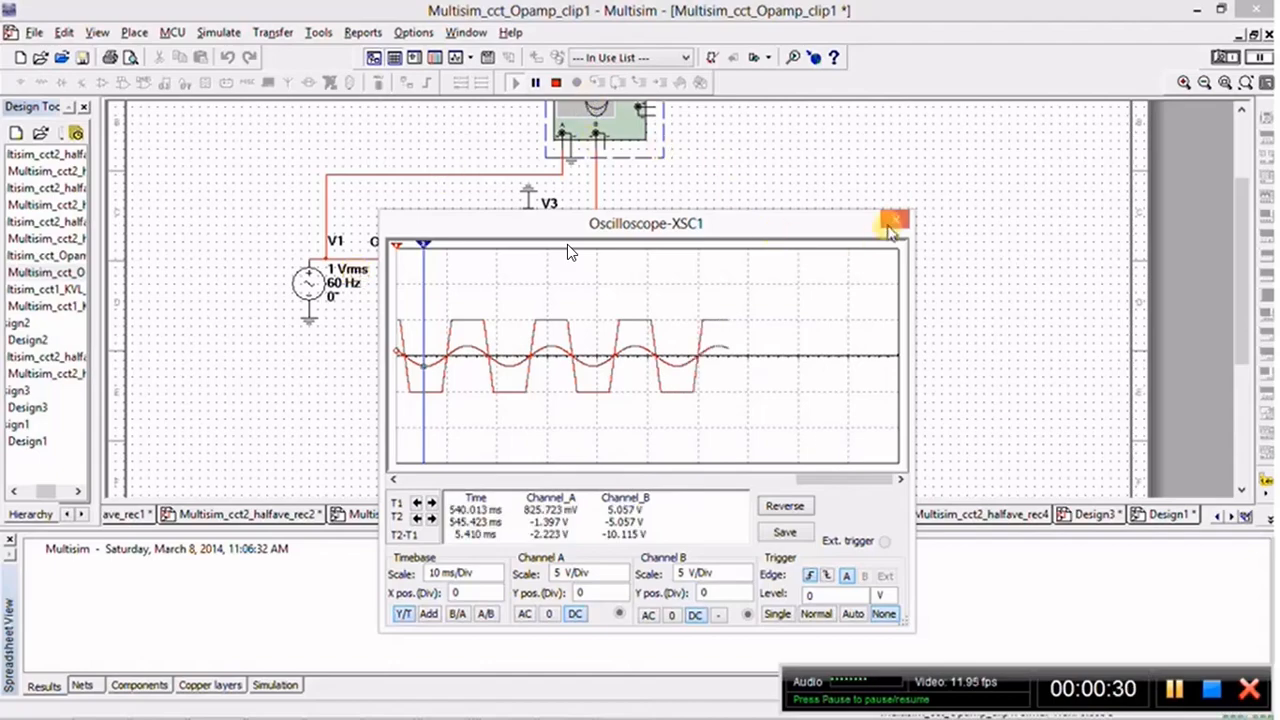
click(893, 221)
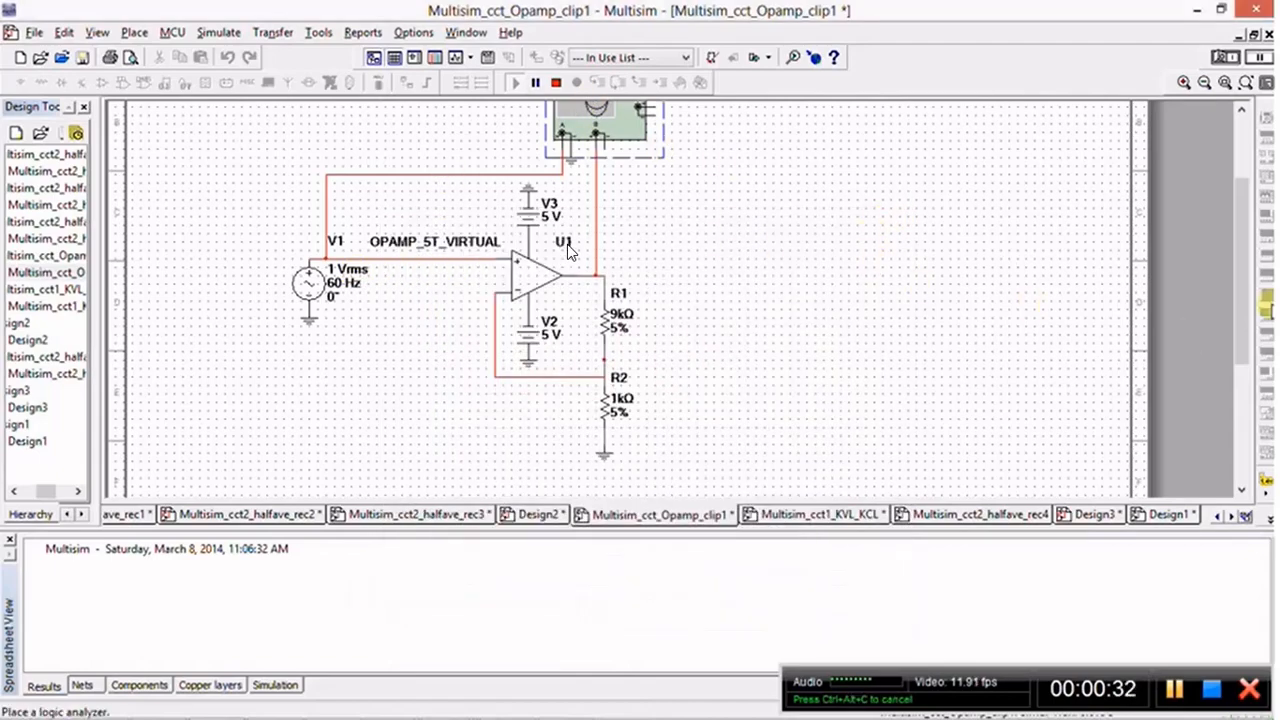
scroll(1241, 286, up, 3)
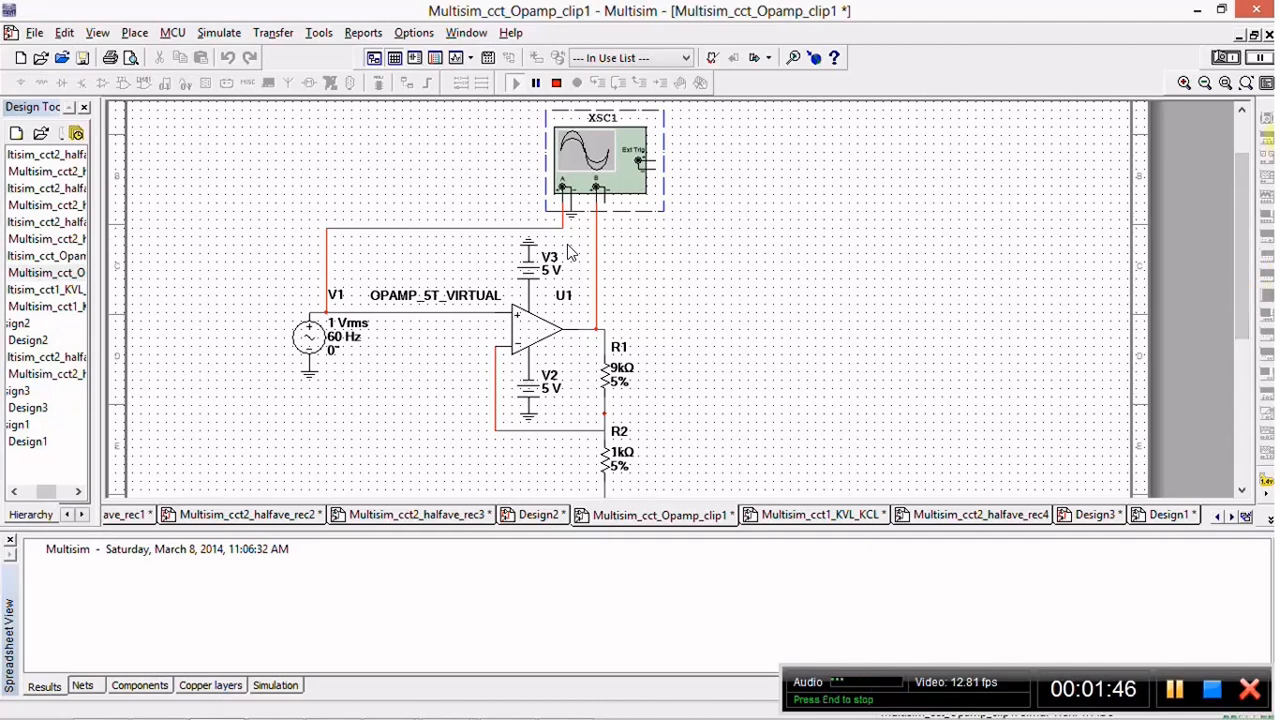
Step: Leave the op-amp circuit for Design1 and create a new blank design
click(1160, 515)
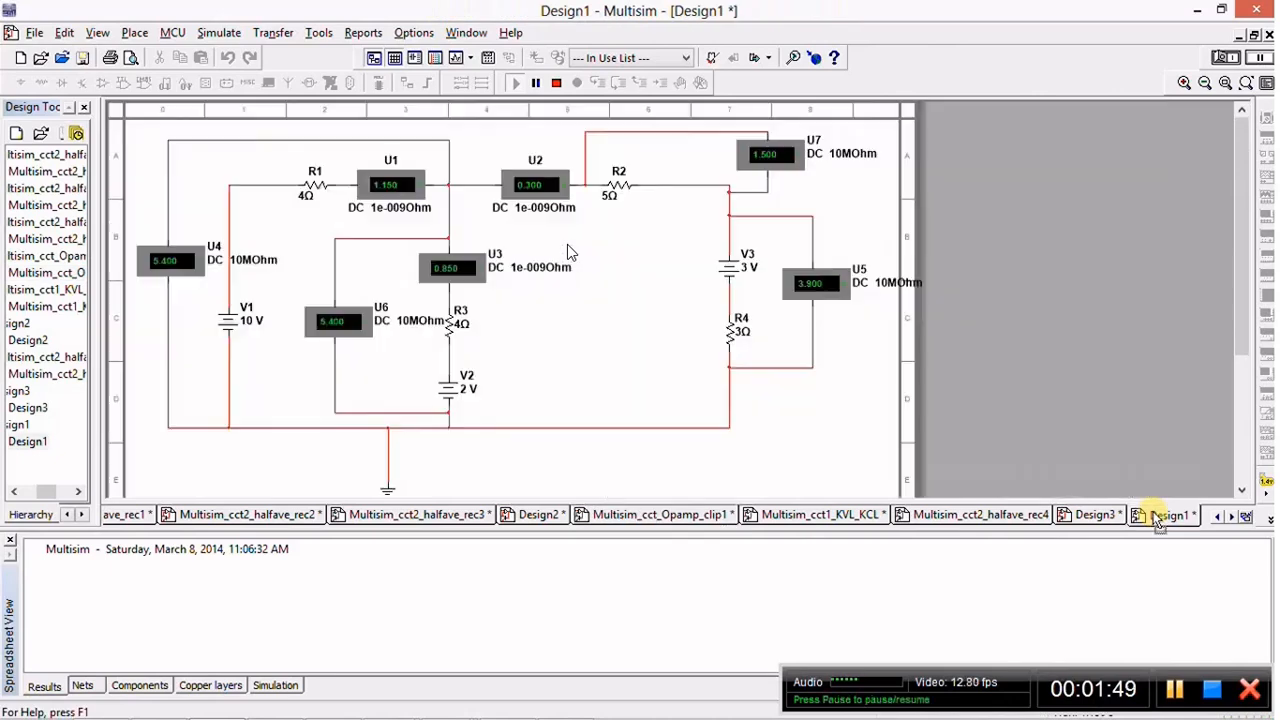
click(35, 33)
mouse_move(100, 54)
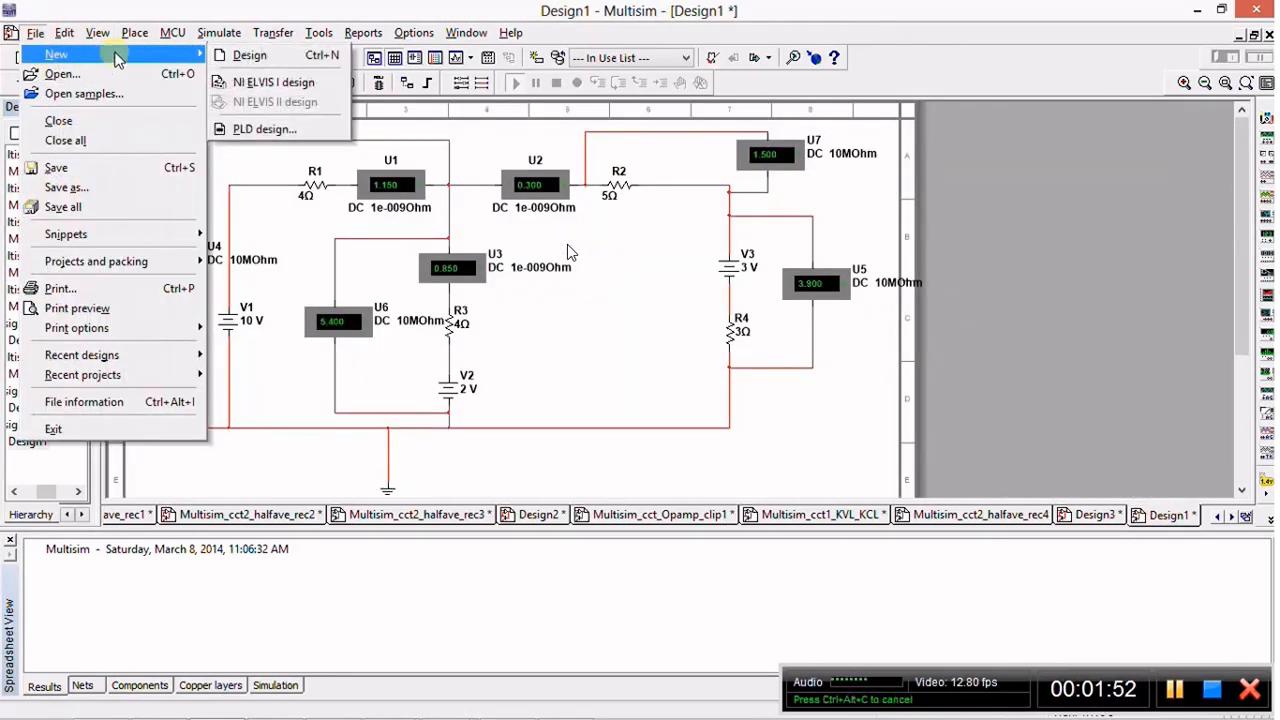
click(246, 55)
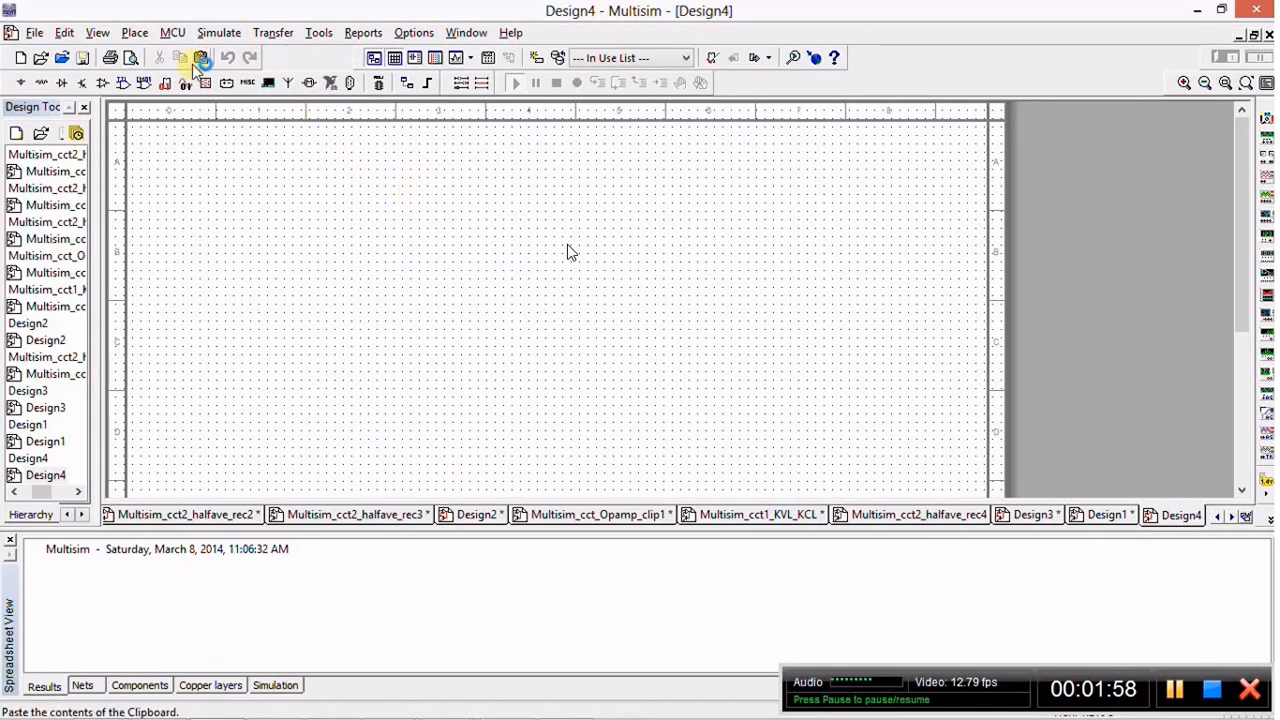
Step: Place one OPAMP_5T_VIRTUAL from the Analog group's ANALOG_VIRTUAL family near the middle of the blank sheet, then finish component placement
click(133, 33)
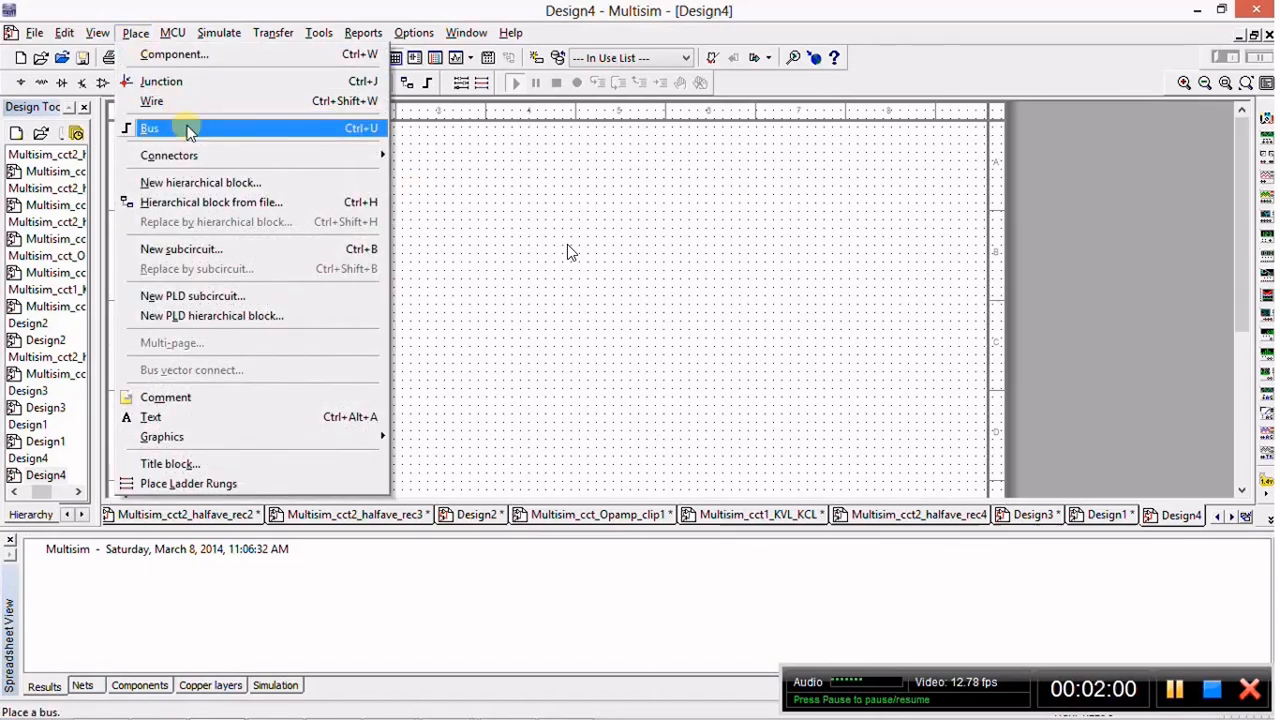
click(218, 56)
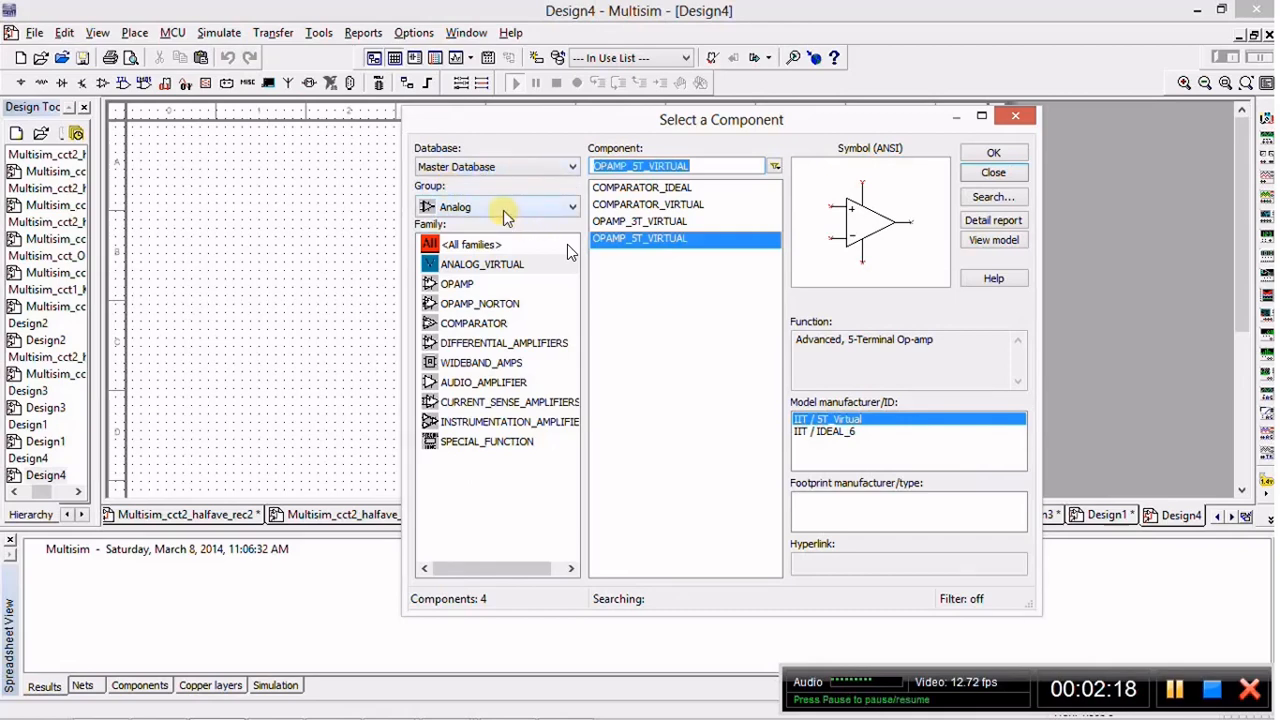
click(492, 265)
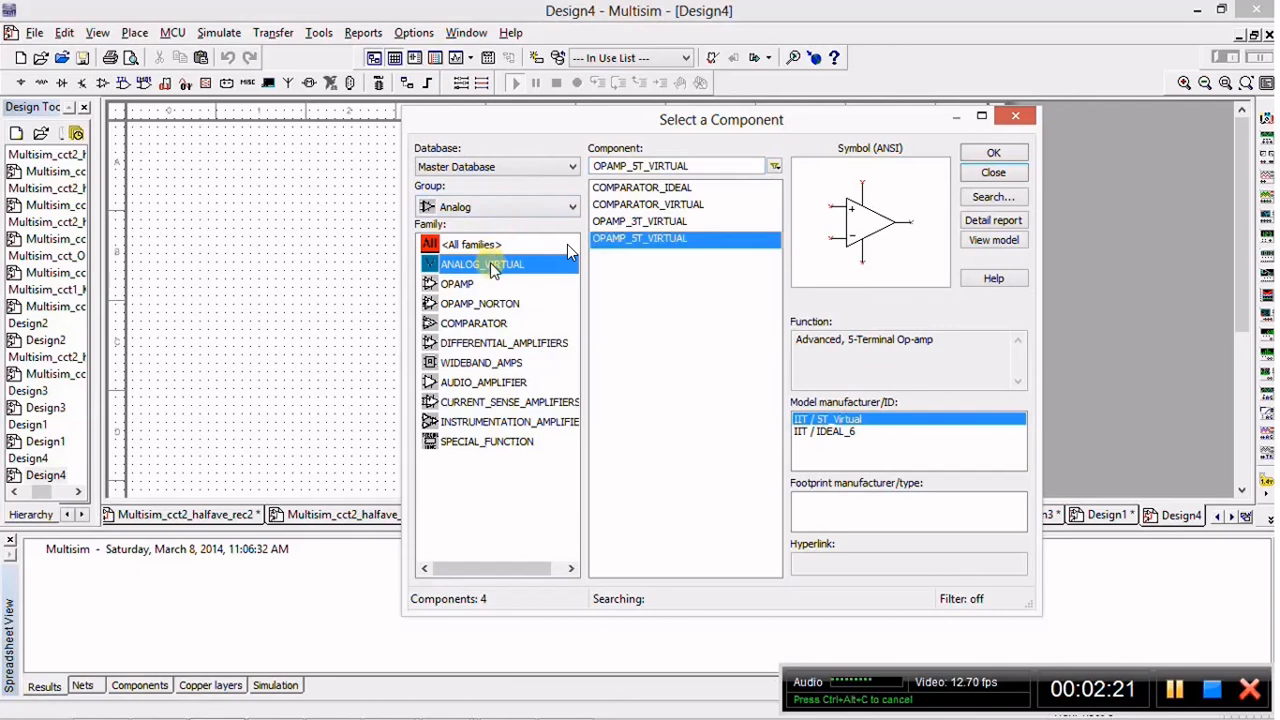
double_click(629, 243)
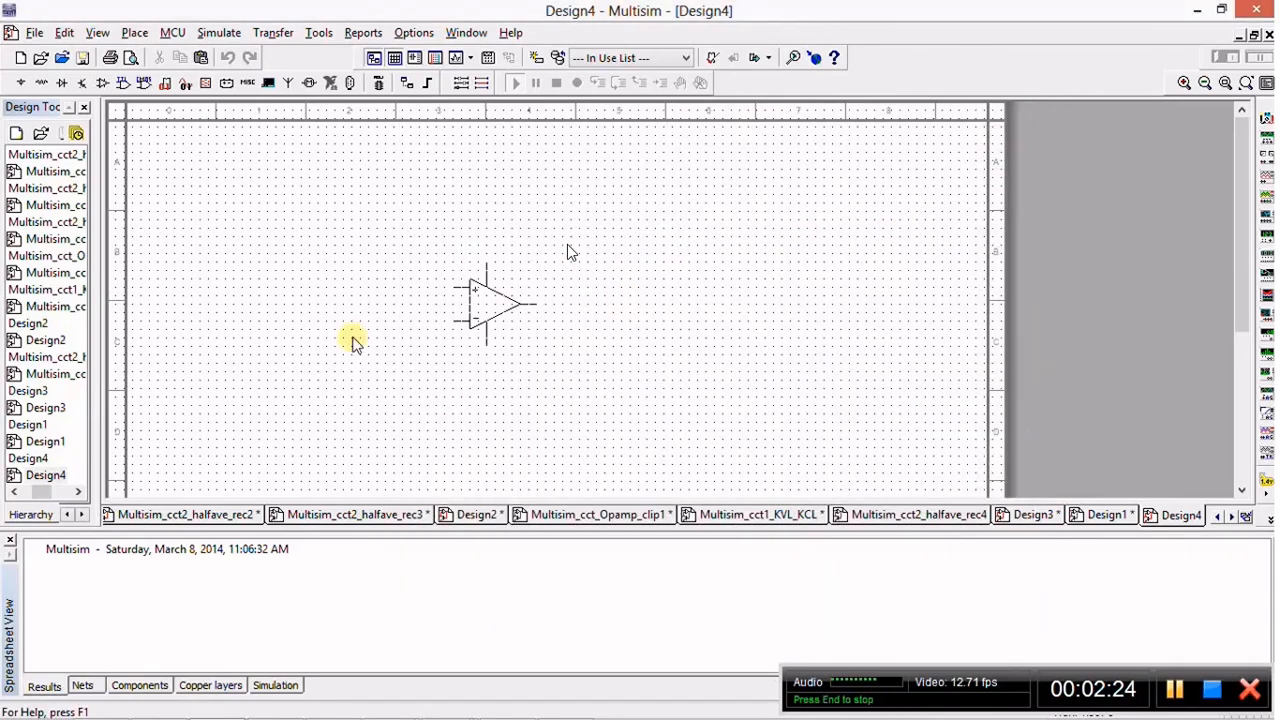
click(528, 288)
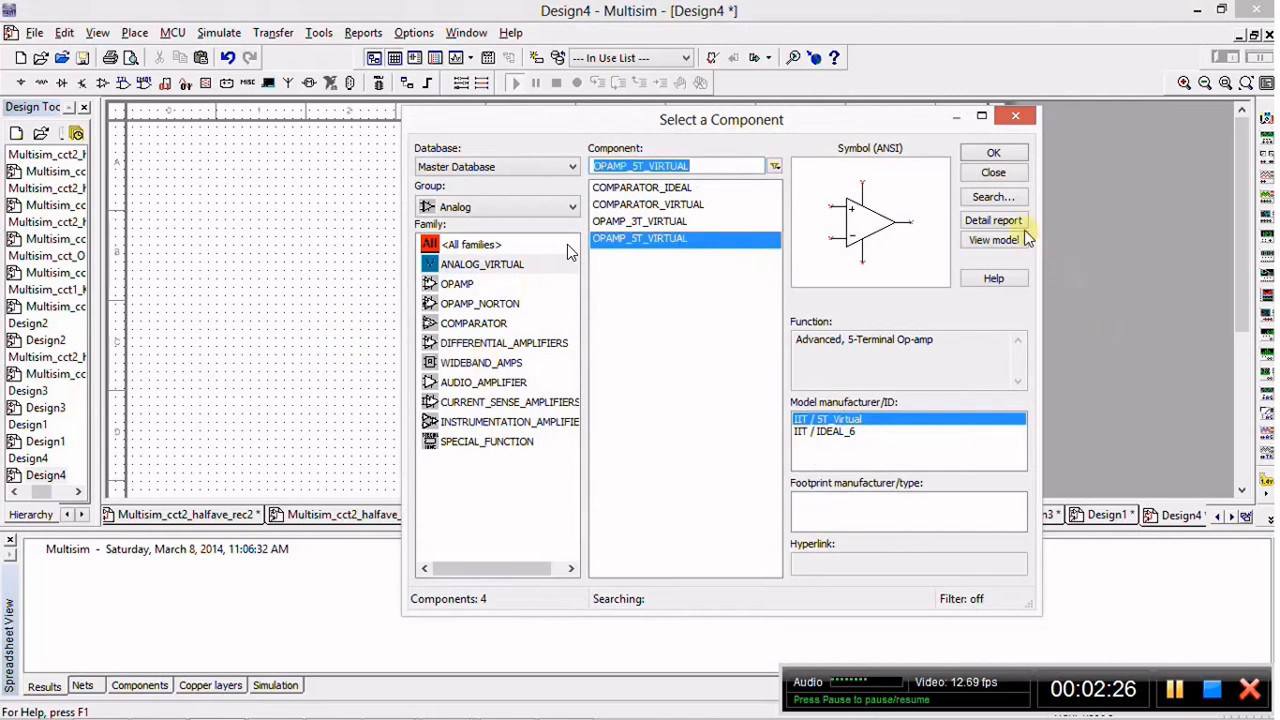
click(1019, 175)
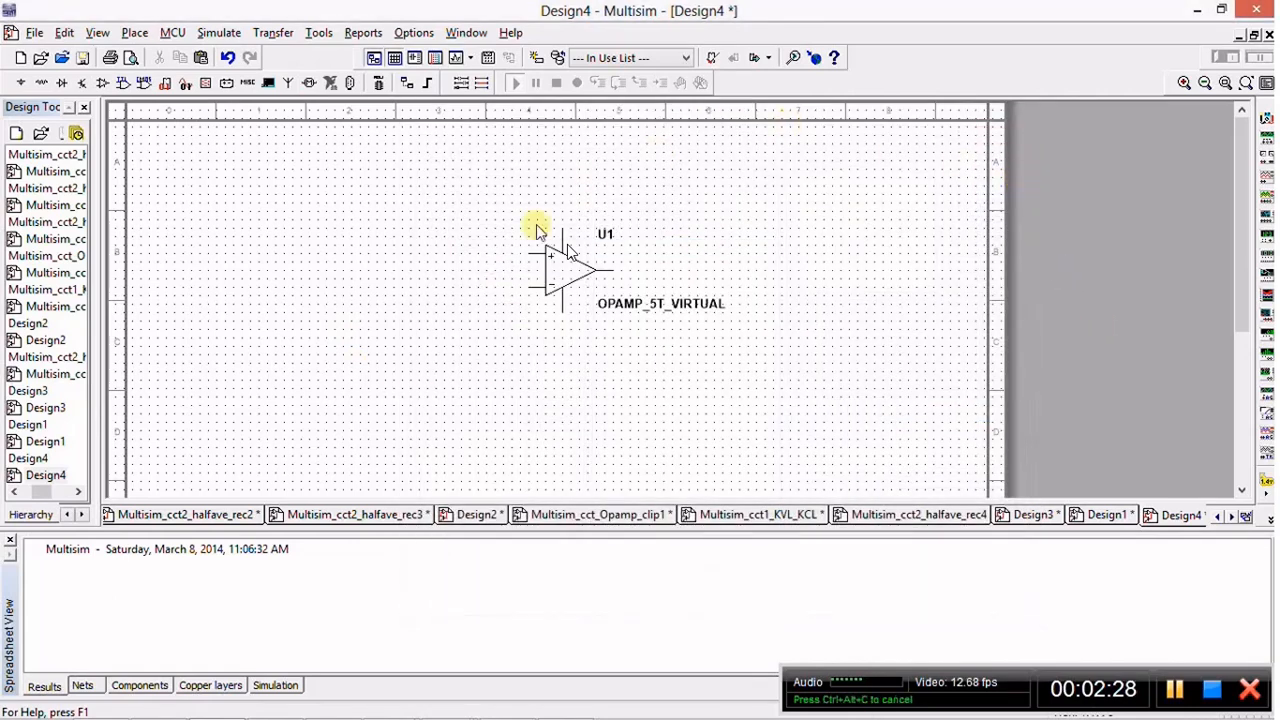
Step: Return to the Multisim_cct_Opamp_clip1 design and examine its source, op-amp supplies, feedback resistors and oscilloscope connections
click(1112, 518)
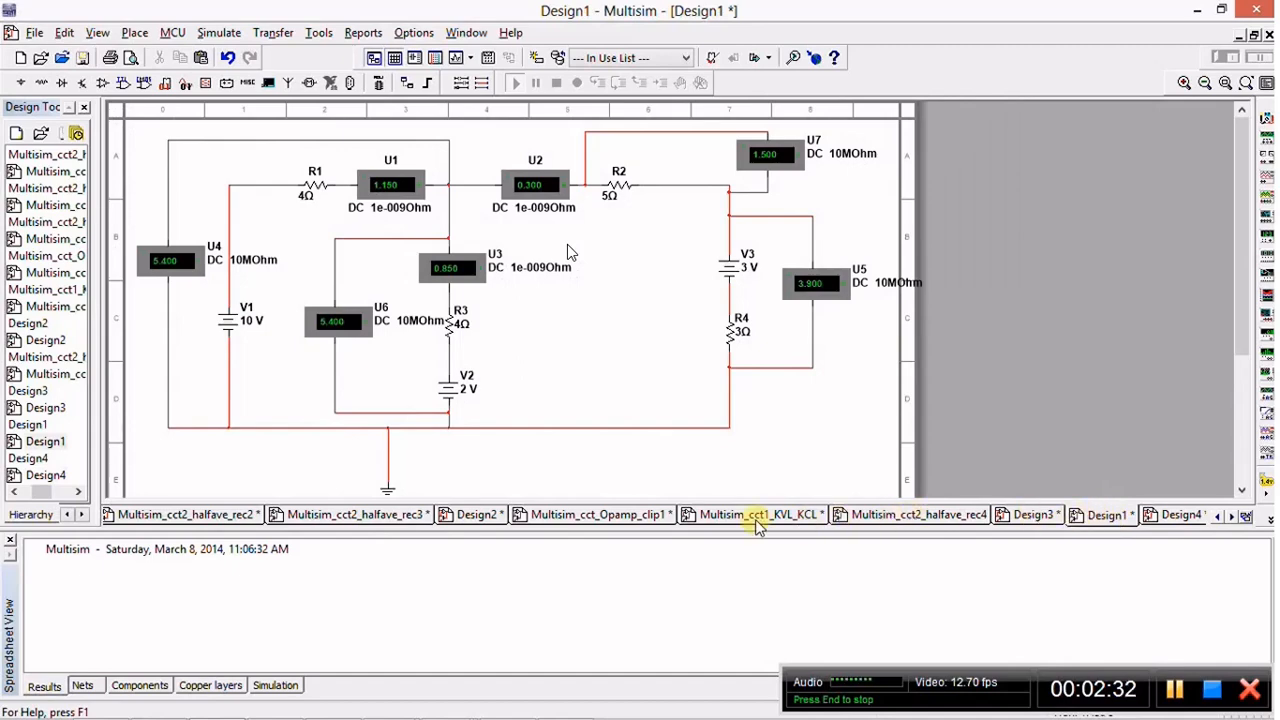
click(611, 516)
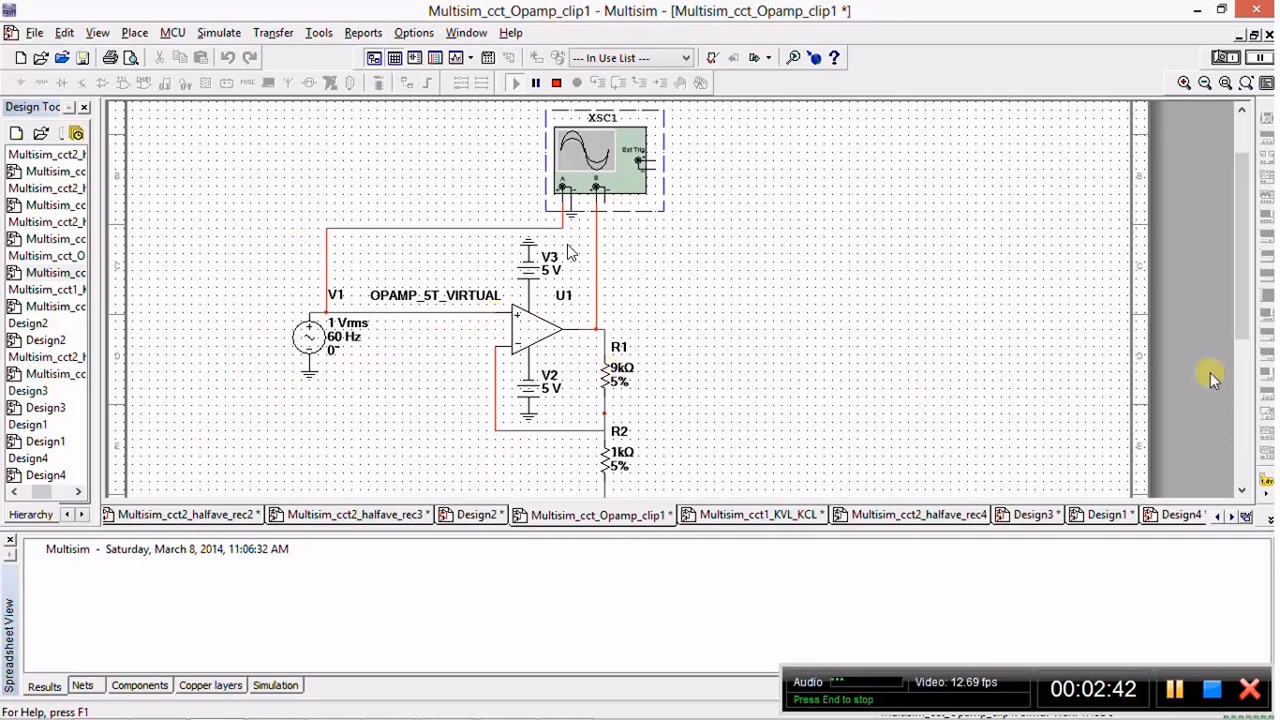
mouse_move(1247, 300)
mouse_down()
mouse_move(1245, 345)
mouse_move(1247, 291)
mouse_move(1247, 310)
mouse_up()
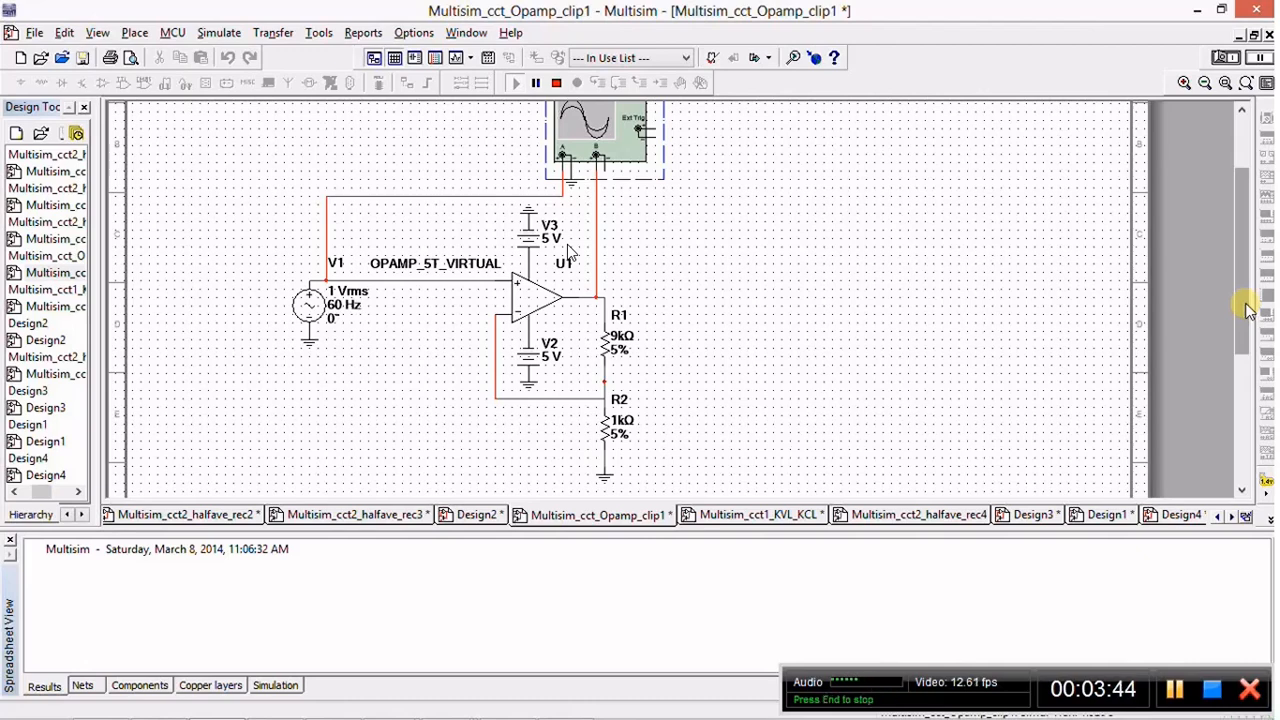
right_click(1247, 309)
click(1240, 263)
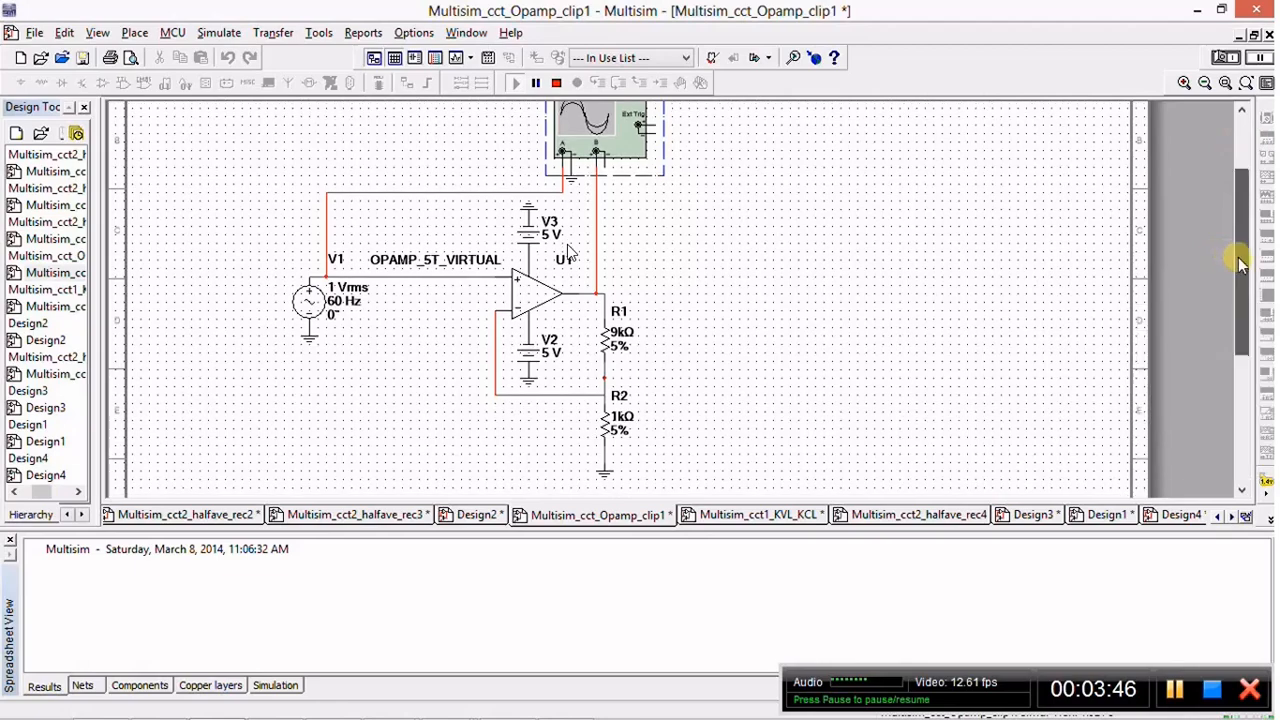
drag(1240, 263, 1245, 205)
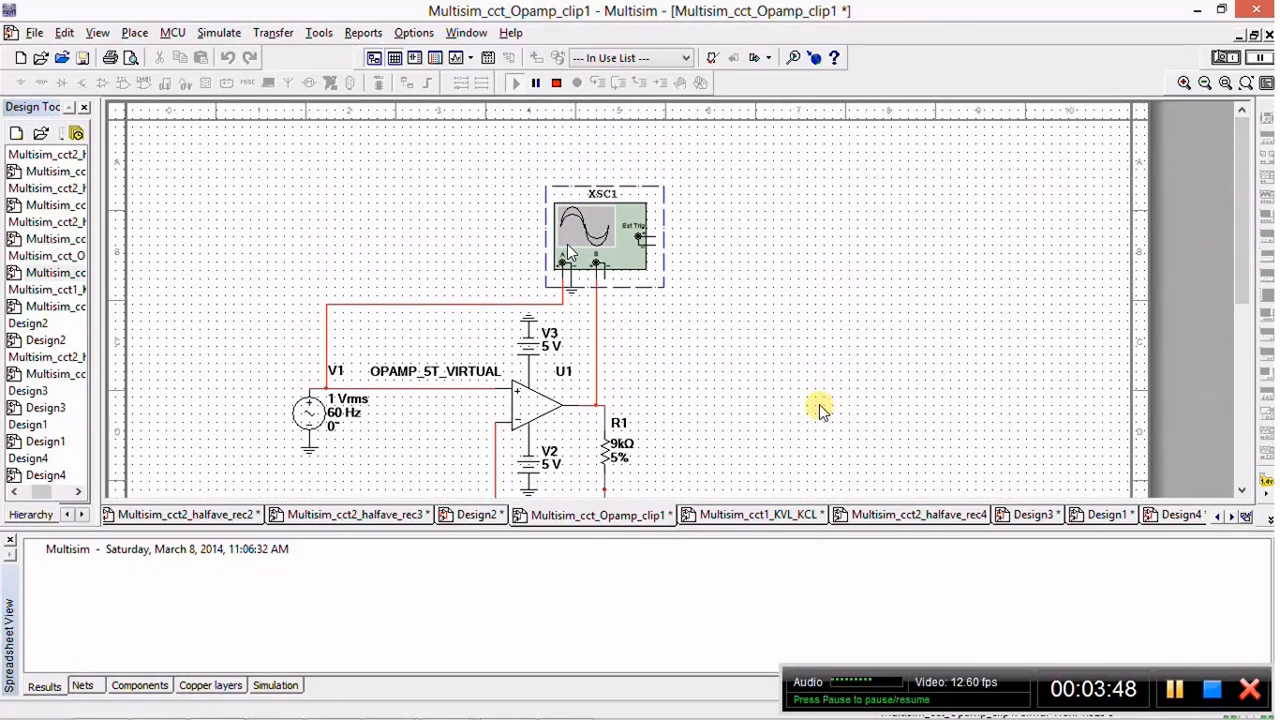
drag(1243, 277, 1247, 295)
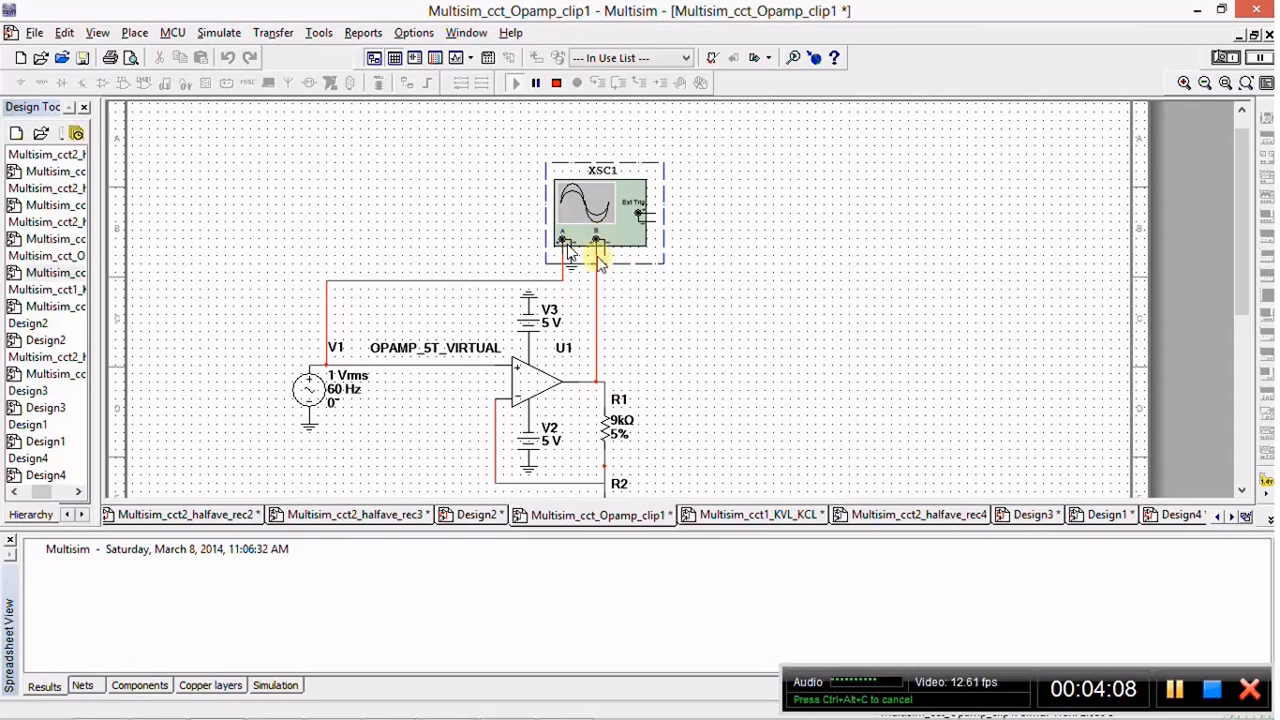
drag(1238, 238, 1236, 277)
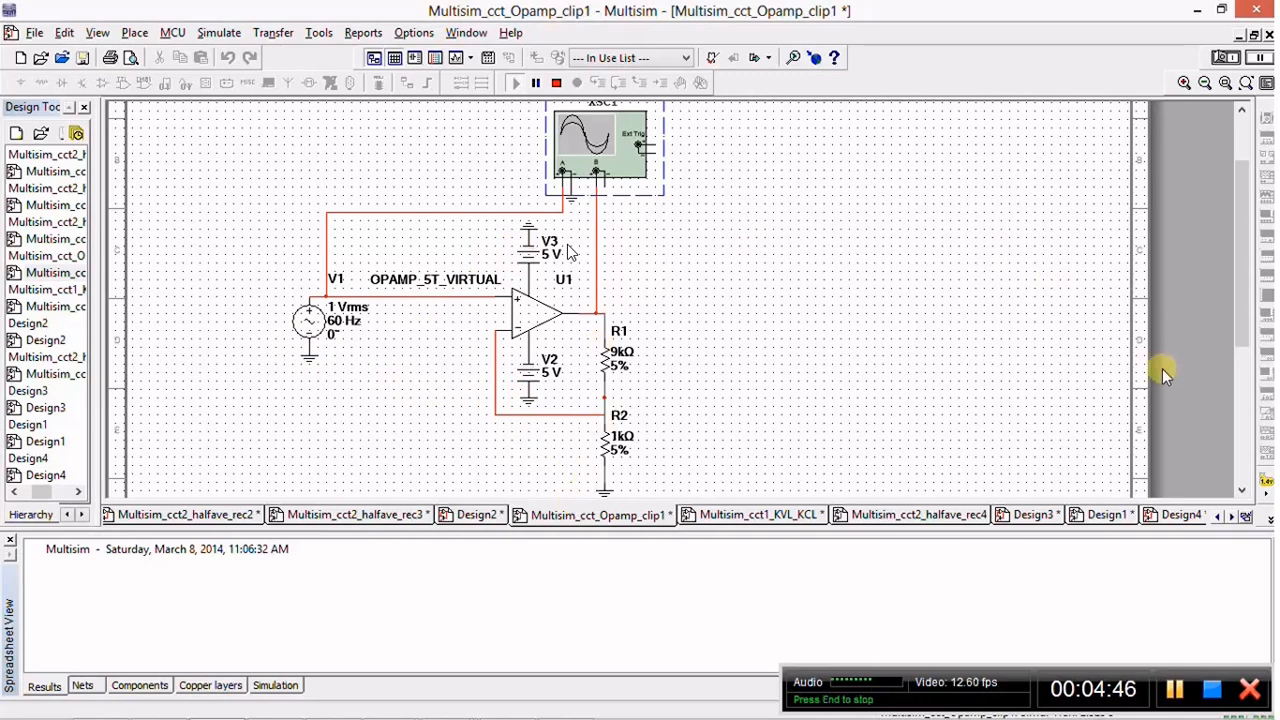
Step: Open the XSC1 oscilloscope display clear of the schematic and run the simulation to view the input and output waveforms
double_click(592, 160)
drag(661, 222, 963, 72)
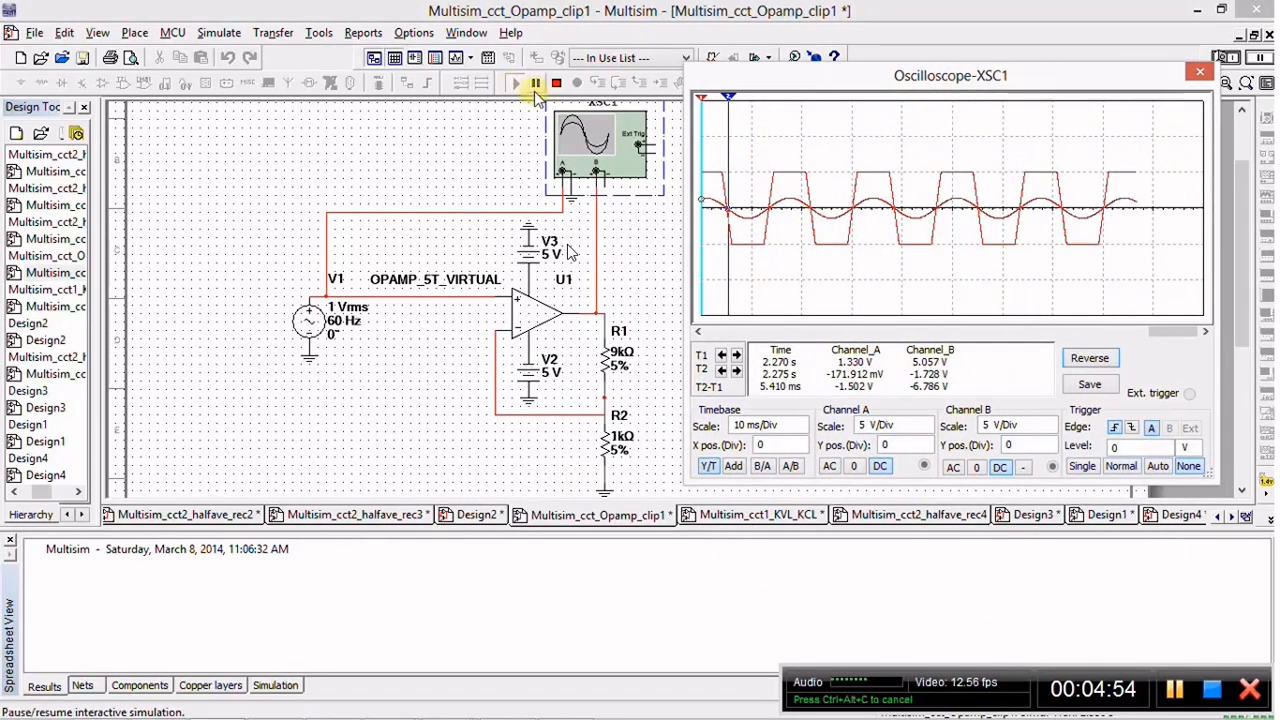
click(518, 83)
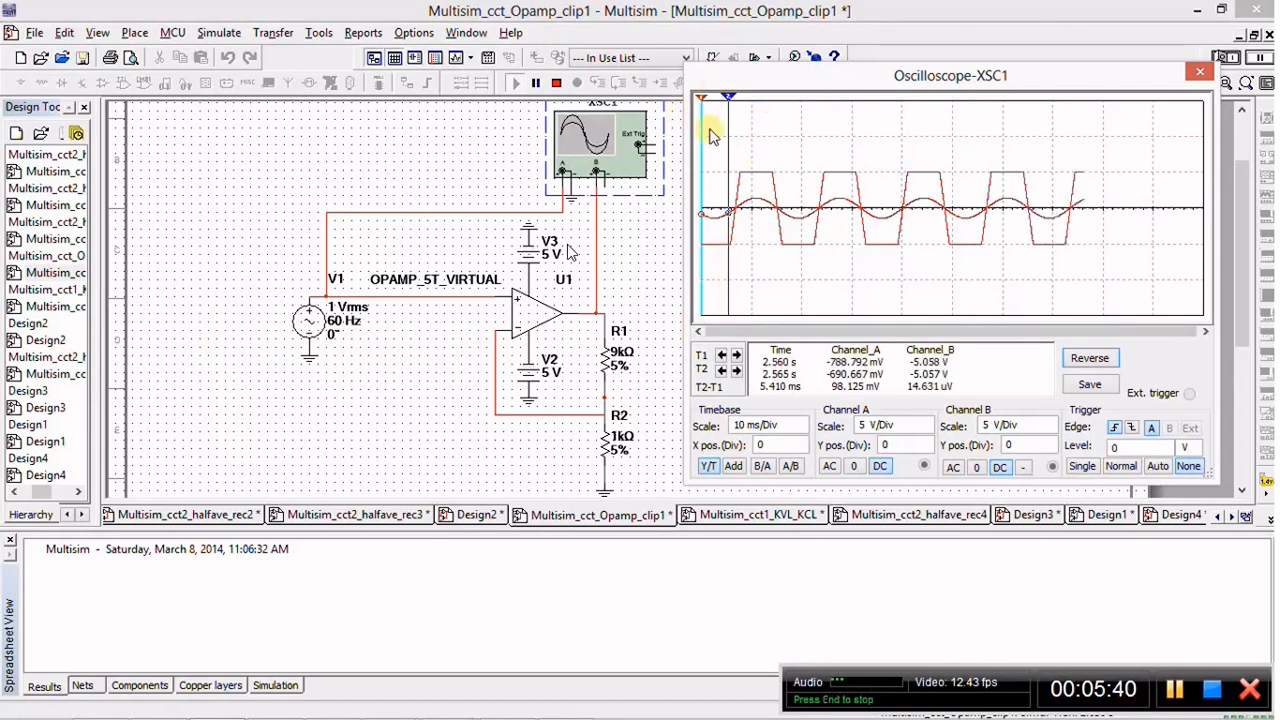
Step: Pause the simulation and reposition the oscilloscope's second measuring cursor on the waveforms to read both channels
drag(703, 105, 811, 106)
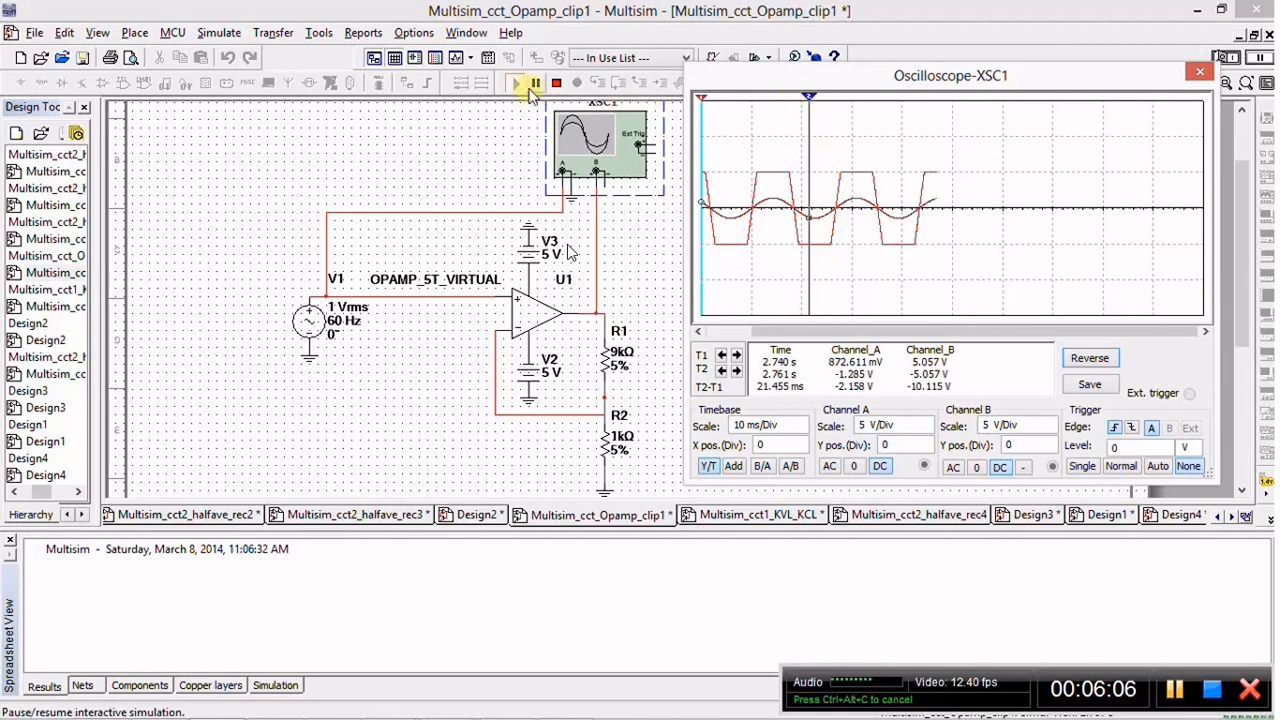
click(535, 84)
drag(815, 103, 776, 100)
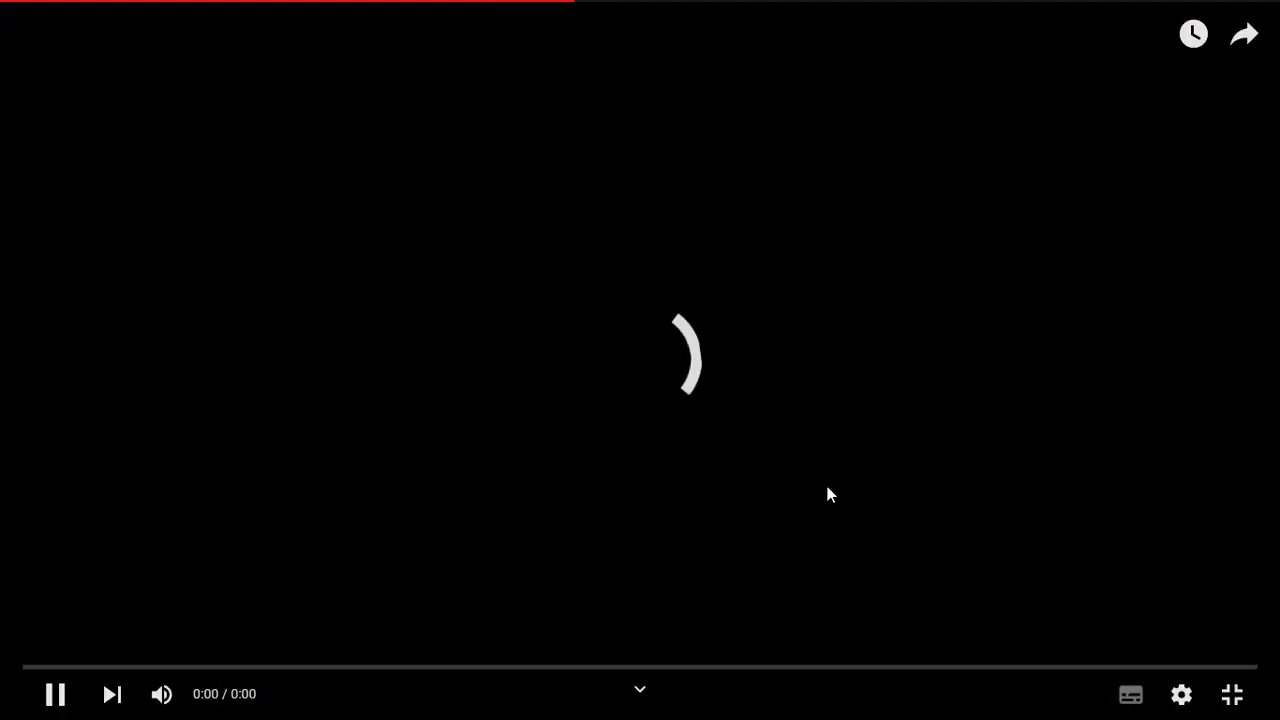
click(55, 695)
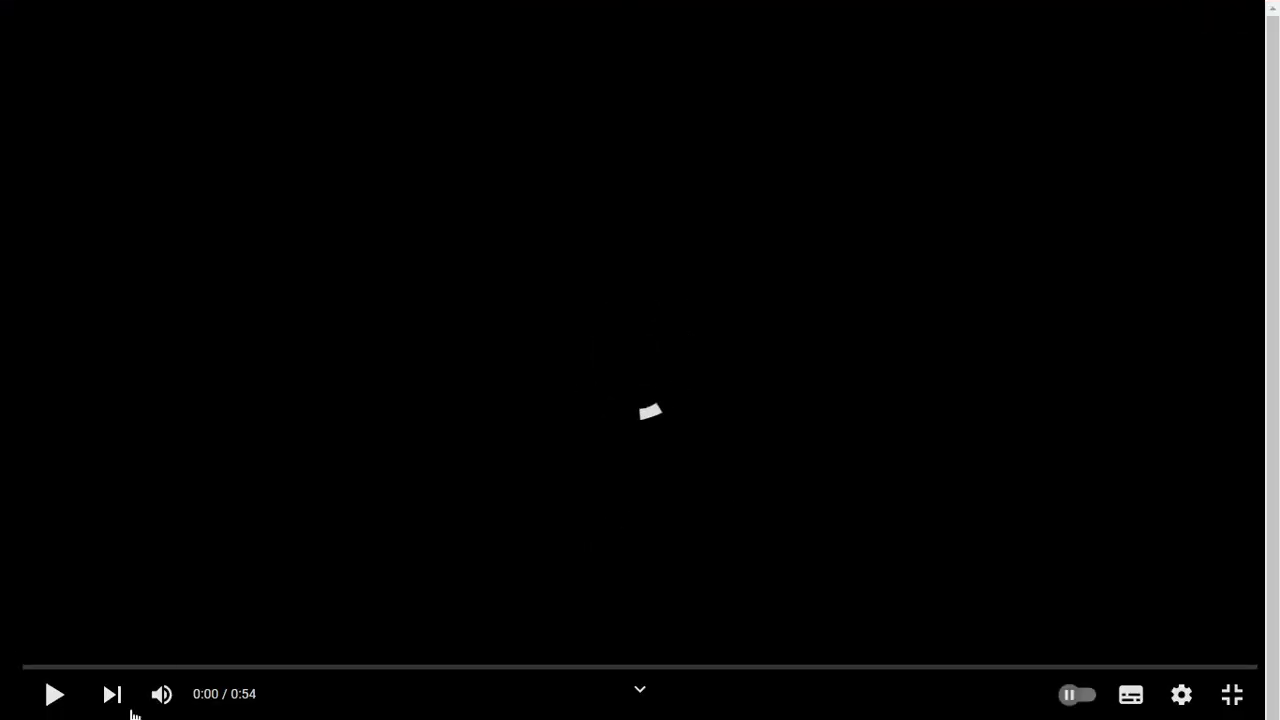
click(53, 697)
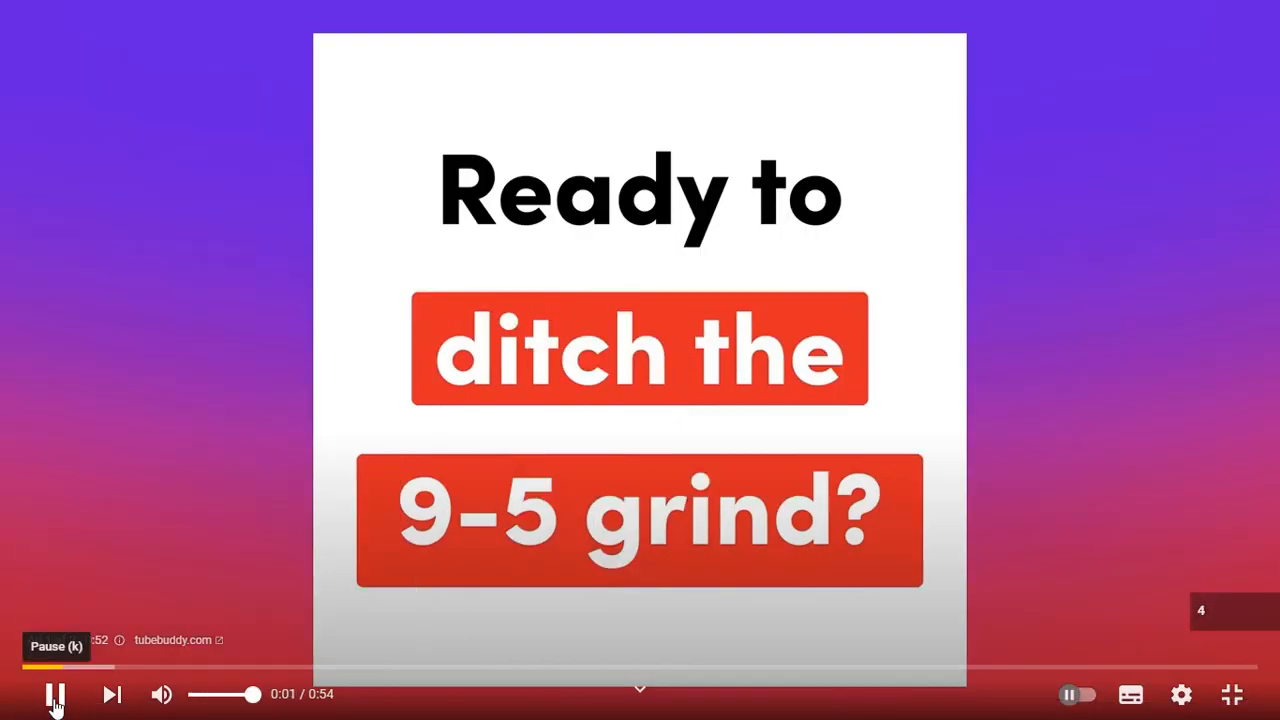
click(55, 697)
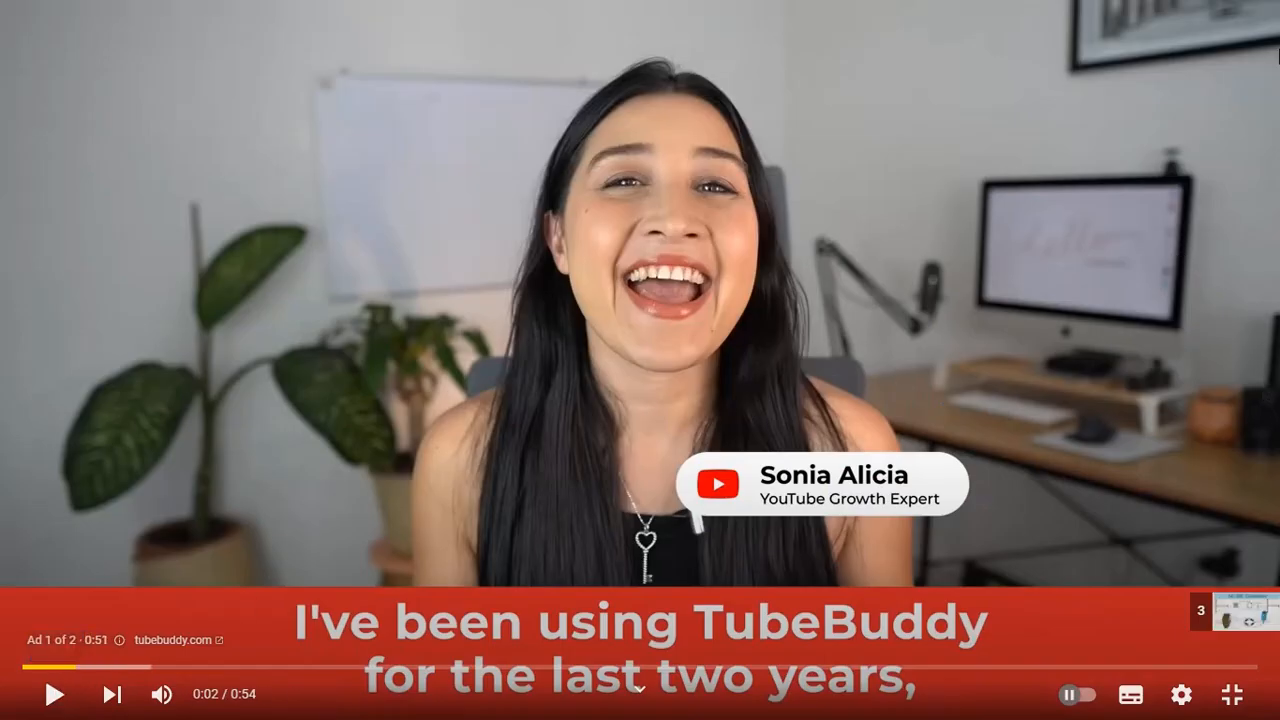
key(Escape)
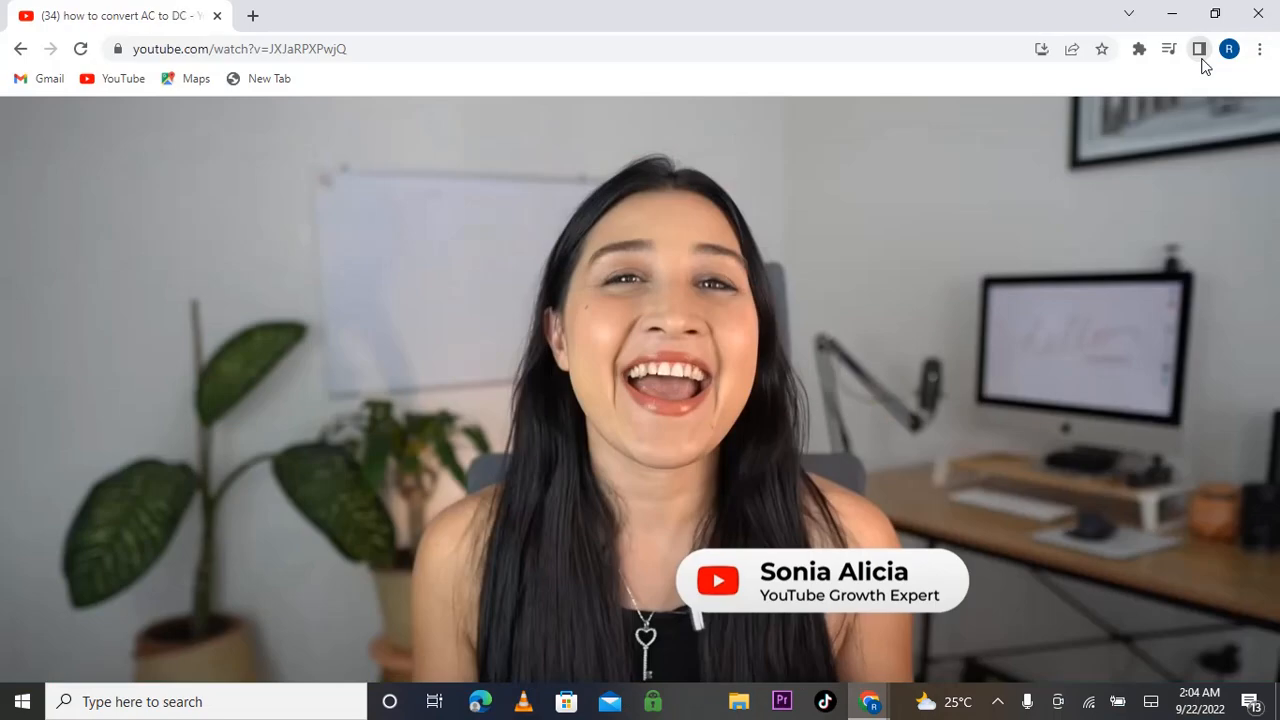
click(1199, 48)
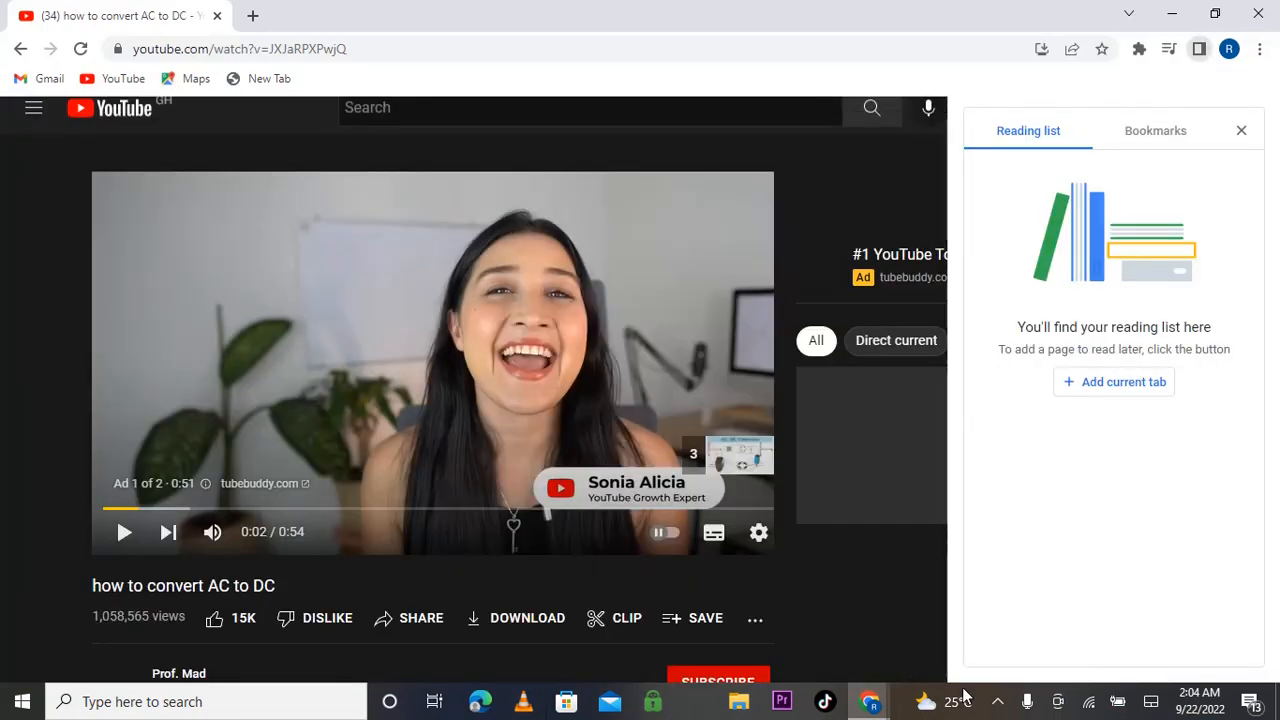
click(995, 710)
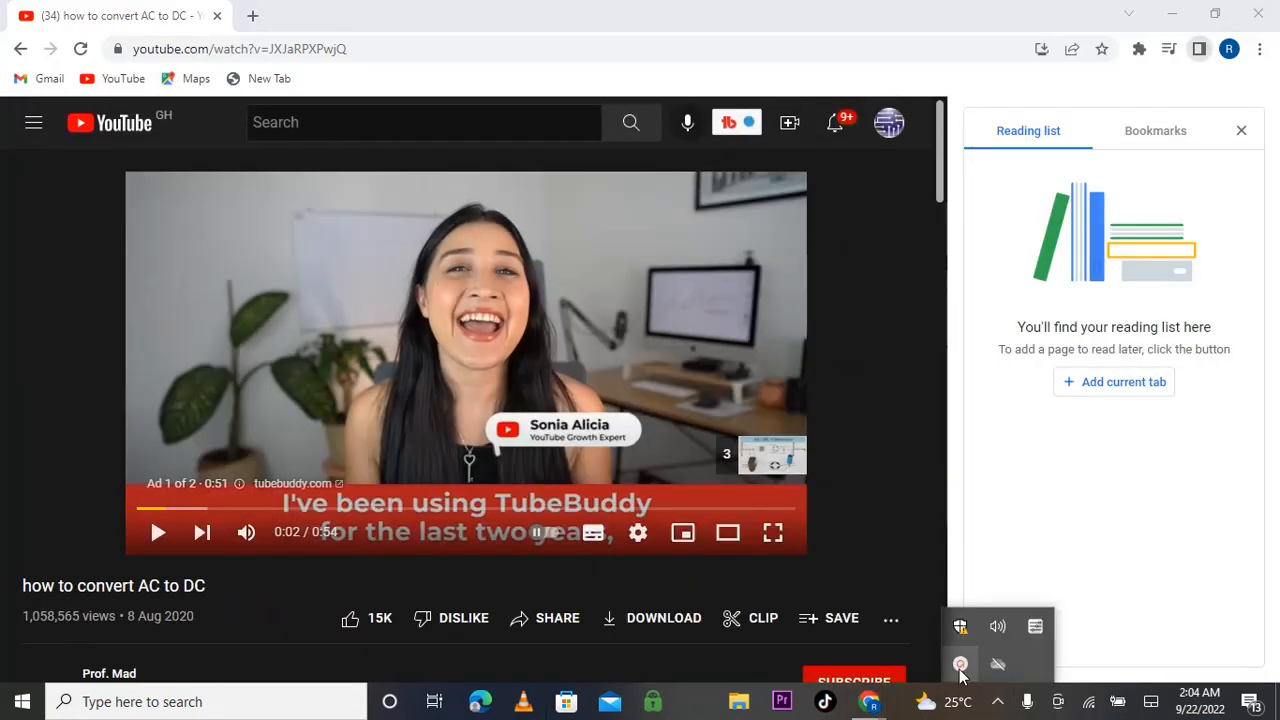